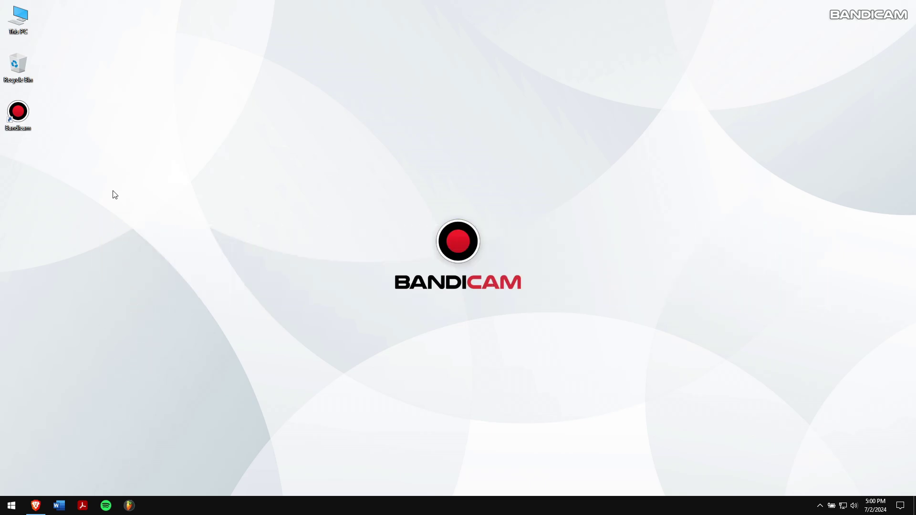
Step: Launch Bandicam from the desktop and open Advanced options from the General settings page
double_click(27, 113)
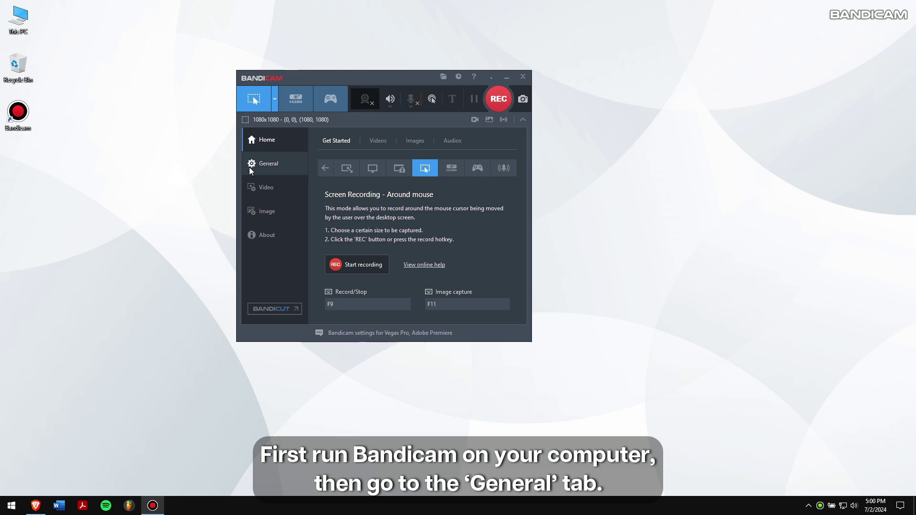
left_click(250, 168)
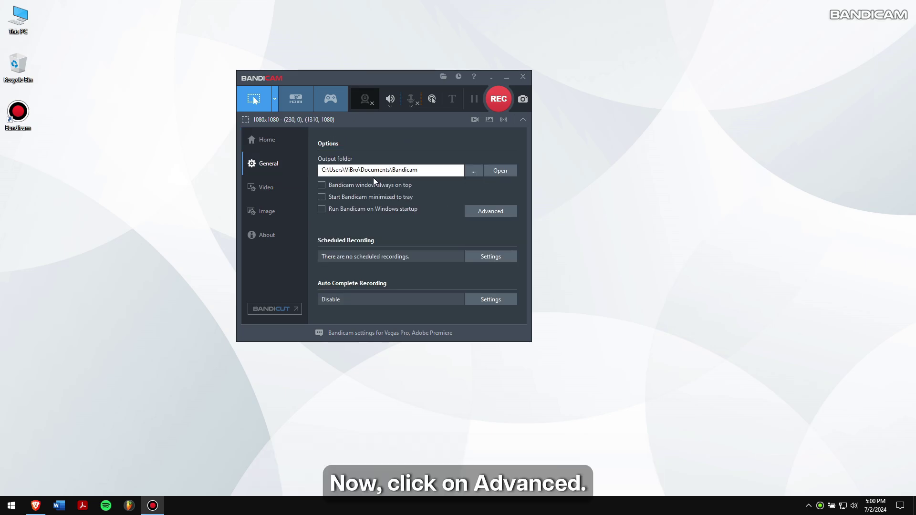
left_click(498, 211)
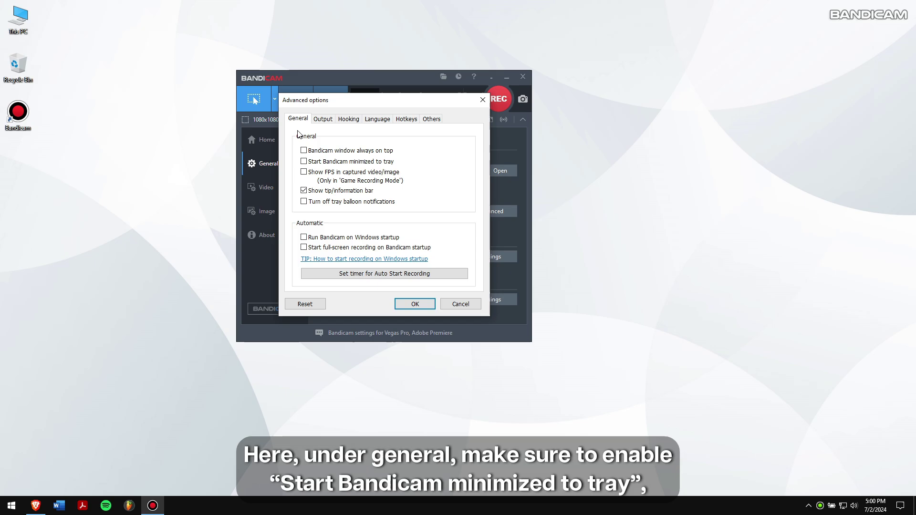
Step: Enable tray start, Windows startup and full-screen recording on startup with balloon notifications off, then return Home
left_click(304, 162)
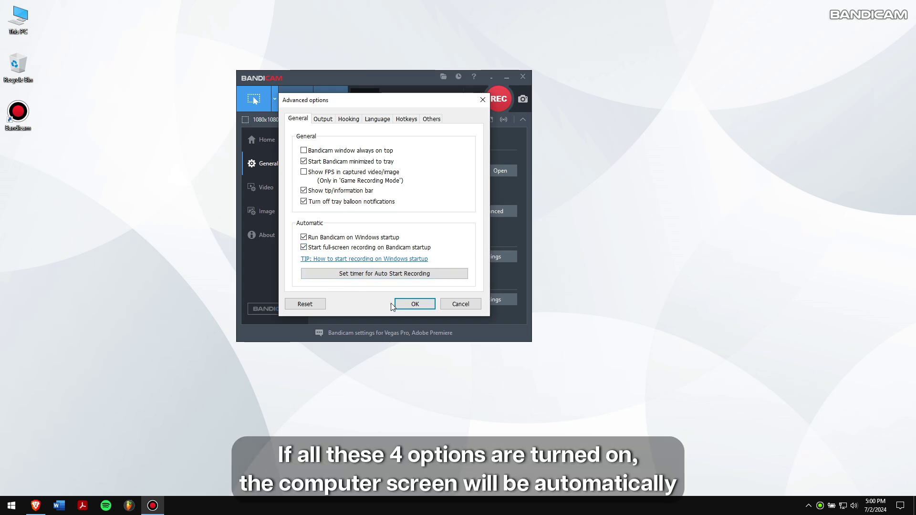
left_click(405, 305)
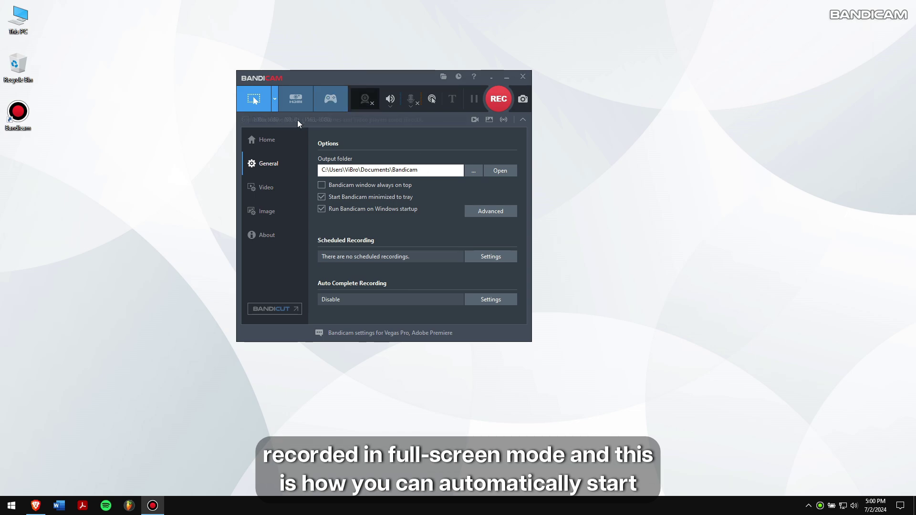
left_click(259, 146)
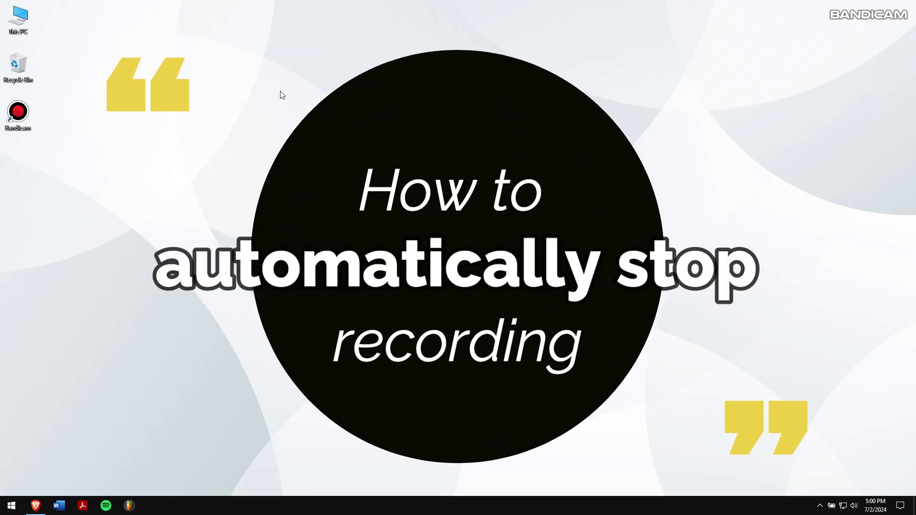
Step: Refresh the desktop from its context menu after closing Bandicam
right_click(247, 90)
left_click(265, 117)
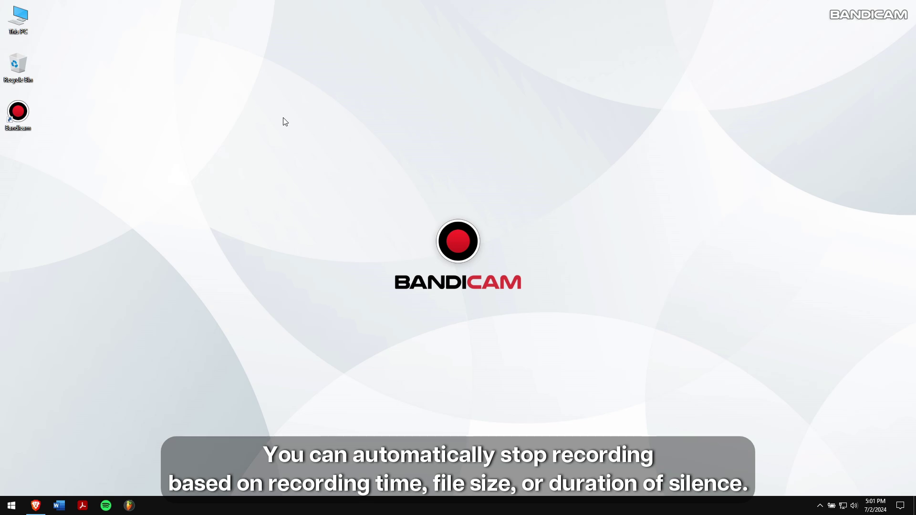
Step: Relaunch Bandicam from the desktop and show its General settings page
double_click(27, 122)
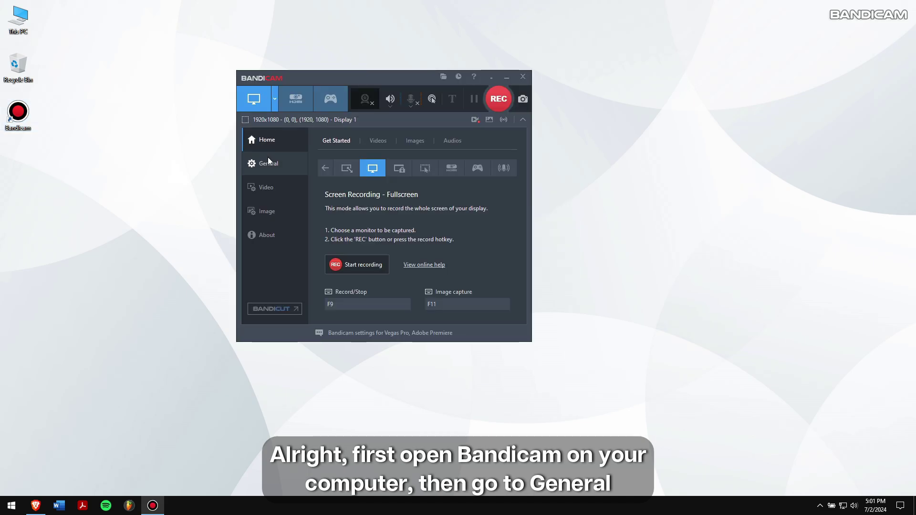
left_click(266, 164)
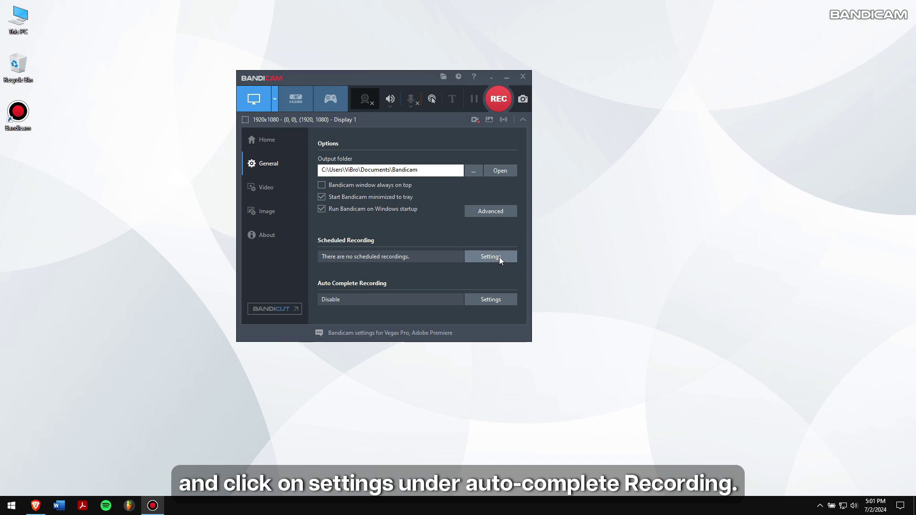
Step: In Auto Complete Recording, try the time and file-size modes, then choose stopping after 30 seconds of silence
left_click(503, 302)
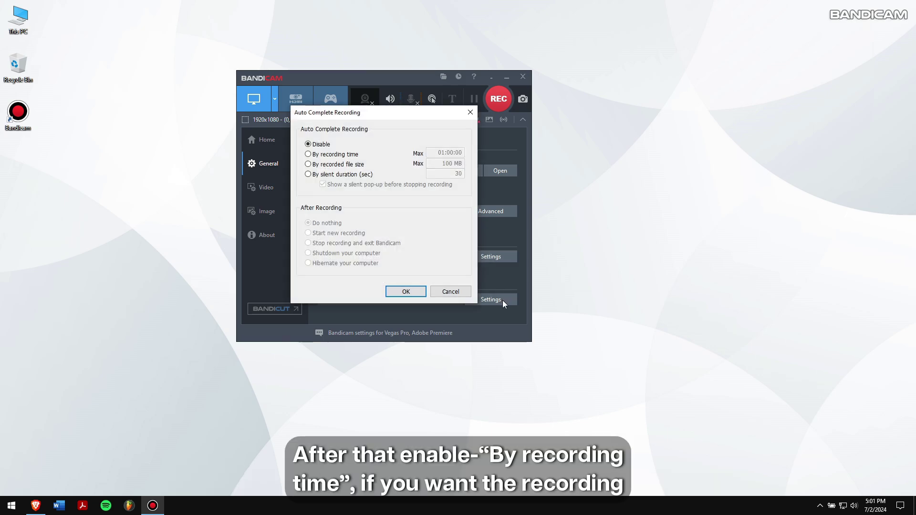
left_click(337, 156)
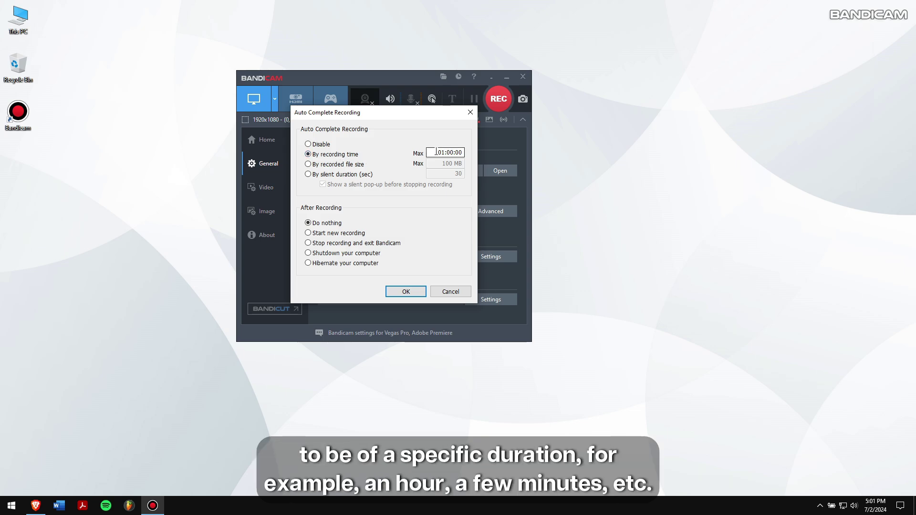
left_click(341, 167)
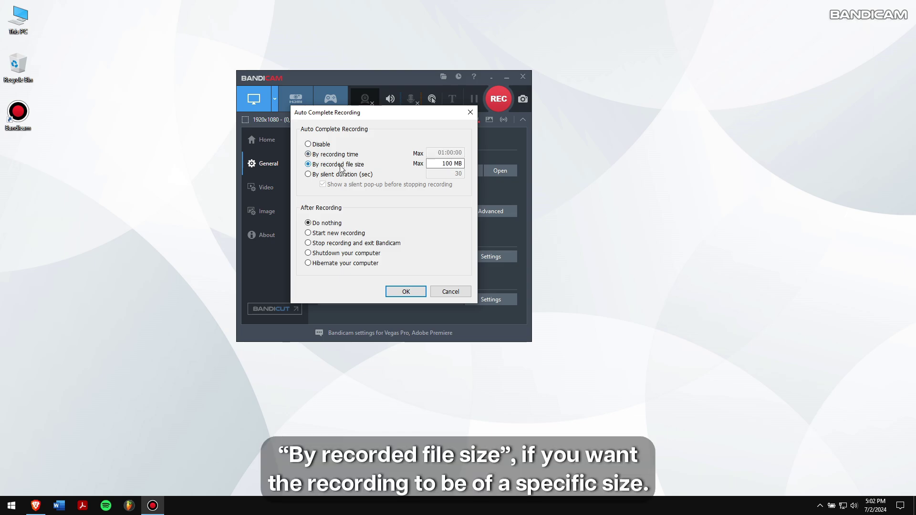
left_click(440, 164)
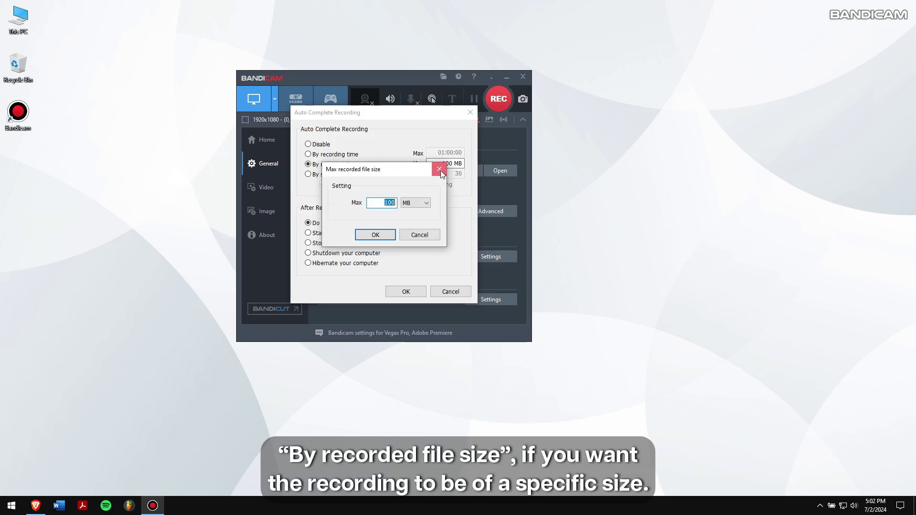
left_click(440, 171)
left_click(345, 175)
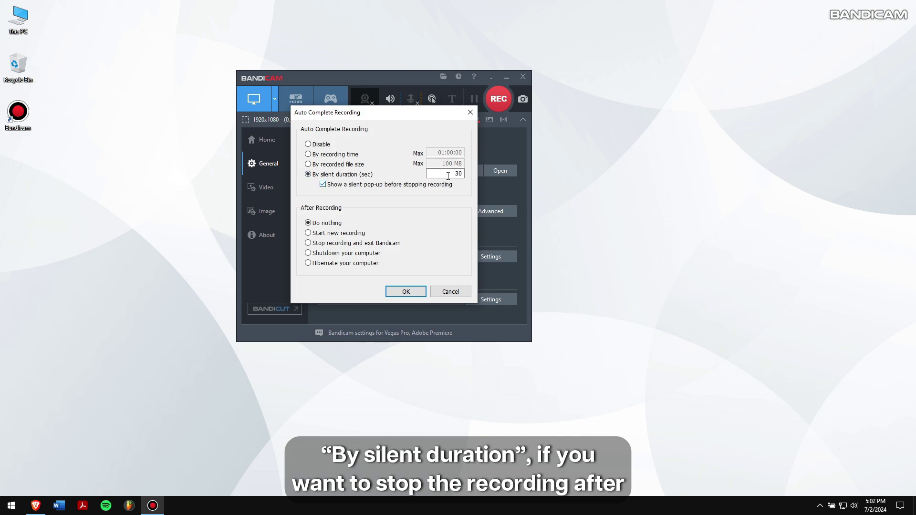
left_click_drag(448, 175, 463, 174)
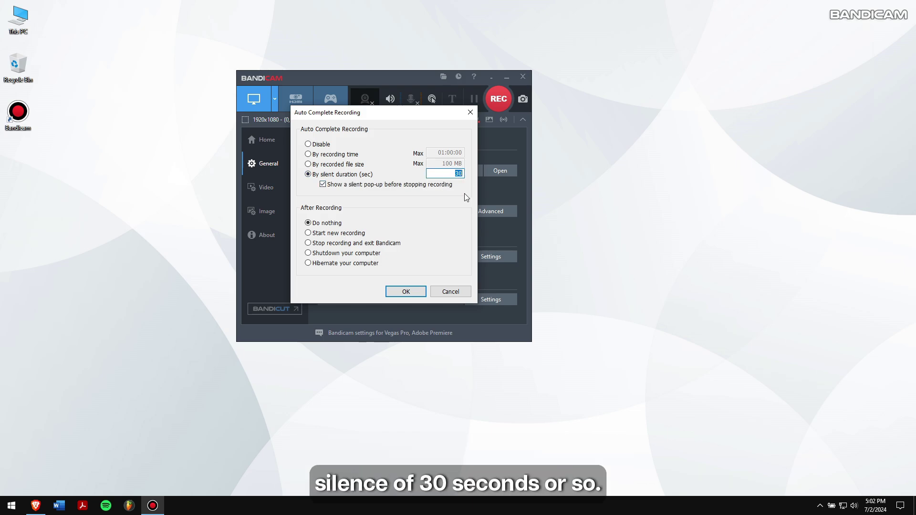
Step: Stop recordings after 01:00:00, then start a new recording, and apply the settings
left_click(341, 157)
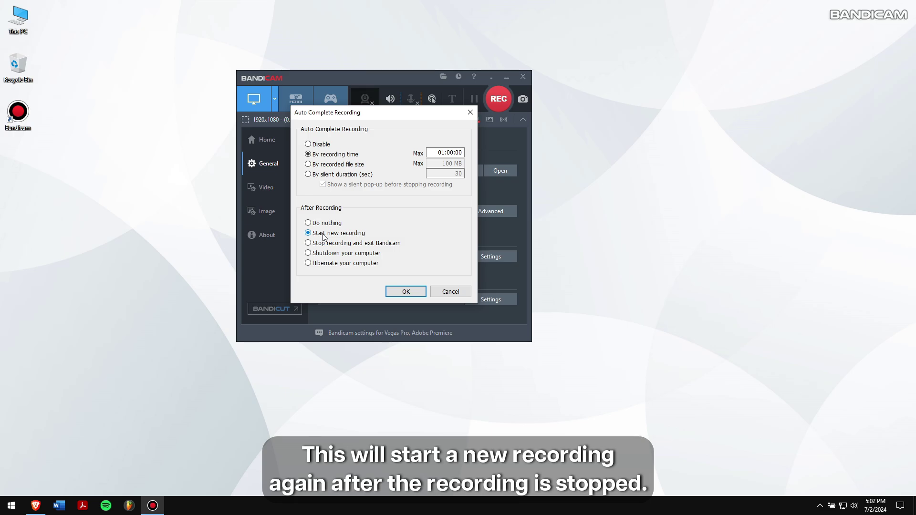
left_click(406, 292)
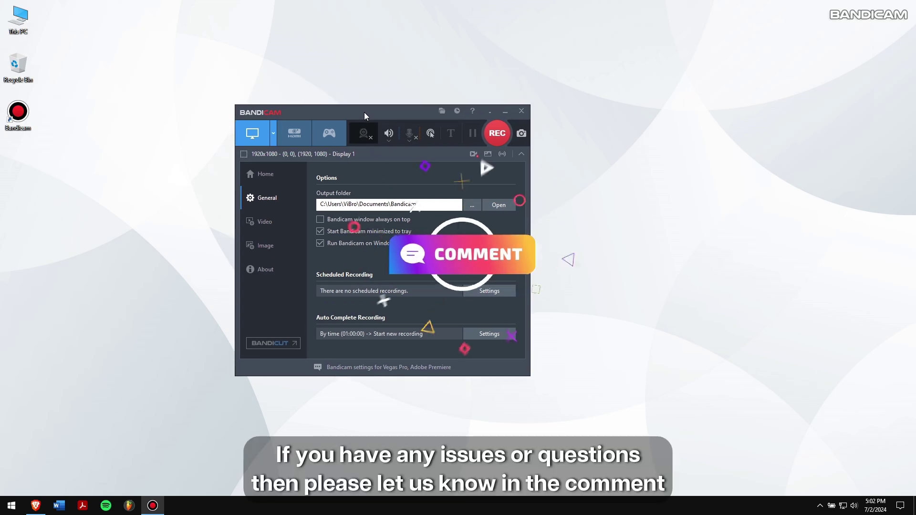
right_click(552, 157)
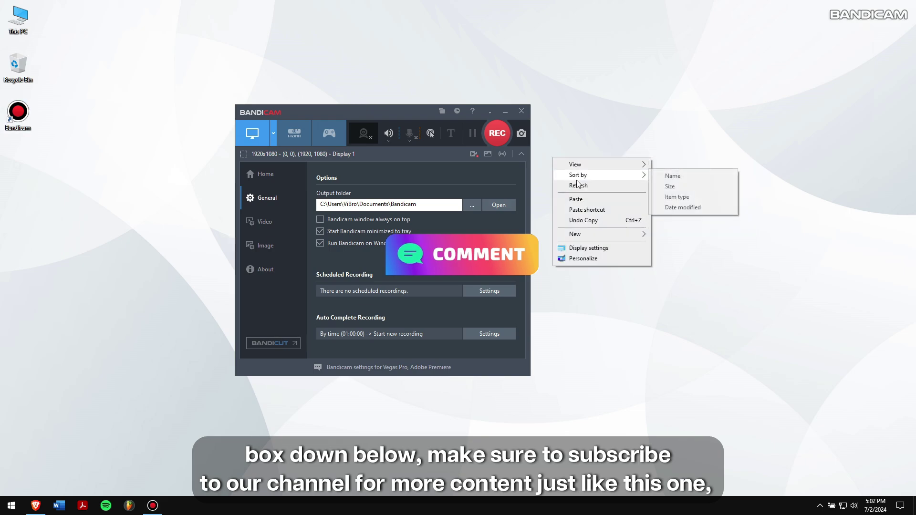
left_click(580, 186)
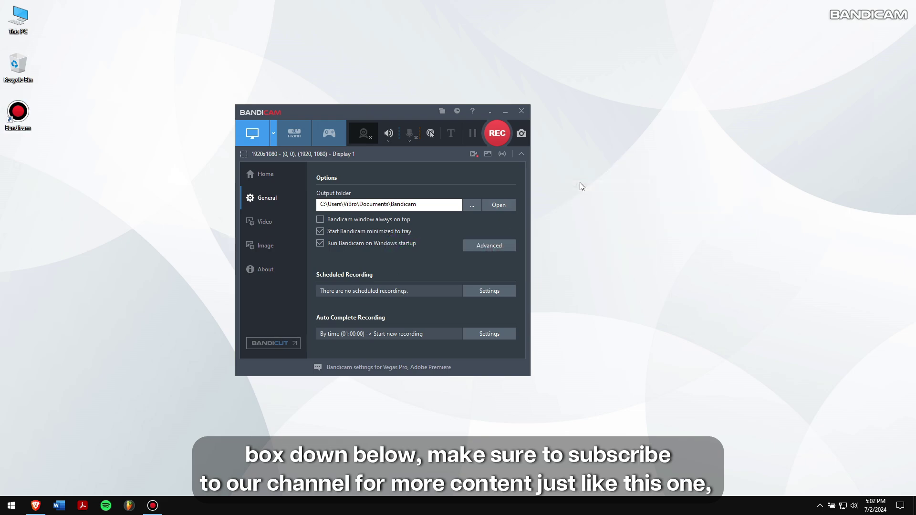